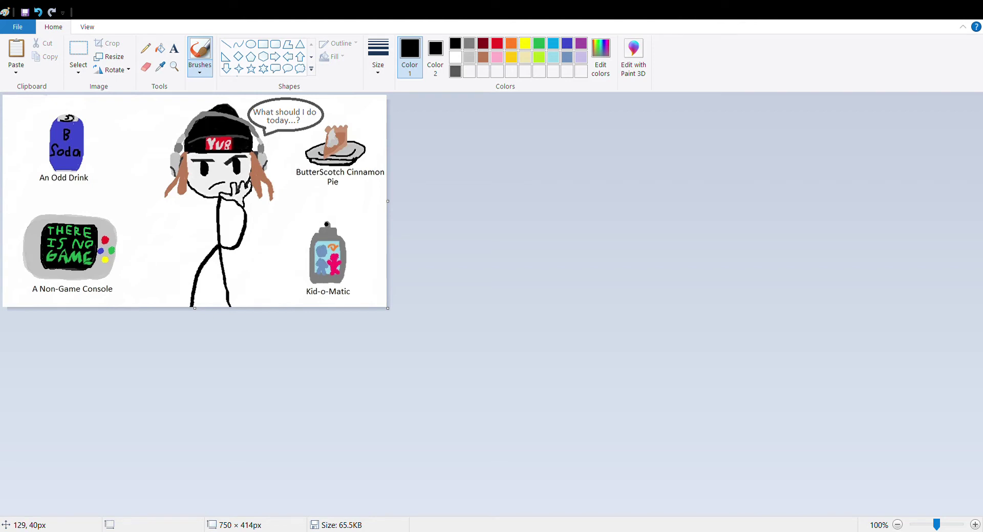
Step: Try redrawing the black pull tab on the soda can's lid and undo the strokes
{"action": "left_click_drag", "start_coordinate": [68, 115], "coordinate": [65, 115]}
{"action": "left_click", "coordinate": [38, 15]}
{"action": "left_click", "coordinate": [38, 16]}
{"action": "left_click_drag", "start_coordinate": [67, 114], "coordinate": [63, 117]}
{"action": "left_click", "coordinate": [38, 13]}
Step: Try shading the soda can's lid in light gray with another brush style, and undo it
{"action": "left_click", "coordinate": [469, 56]}
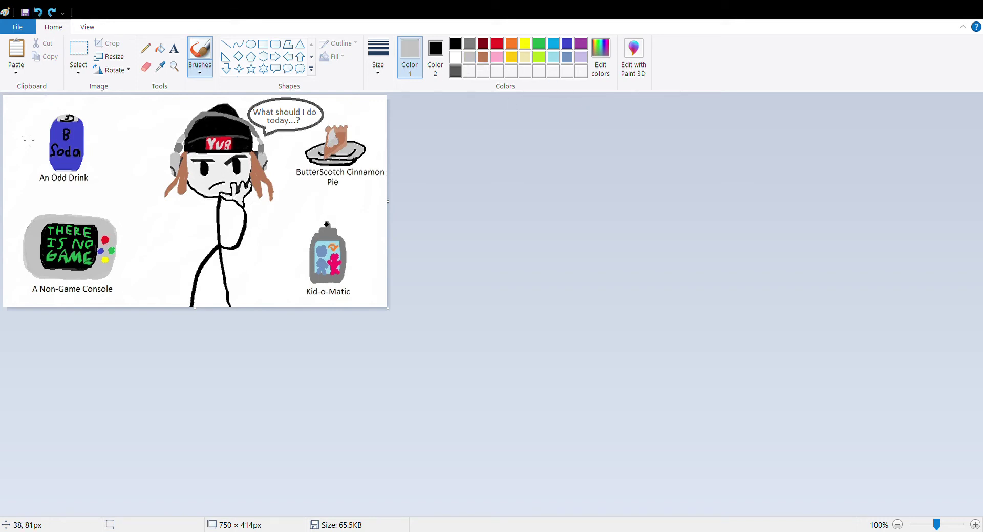
{"action": "left_click", "coordinate": [193, 70]}
{"action": "left_click", "coordinate": [228, 93]}
{"action": "left_click_drag", "start_coordinate": [60, 119], "coordinate": [77, 119]}
{"action": "left_click", "coordinate": [37, 13]}
Step: Try repainting the soda can's lid in black and gray with the brush, and undo the last stroke
{"action": "left_click", "coordinate": [454, 46]}
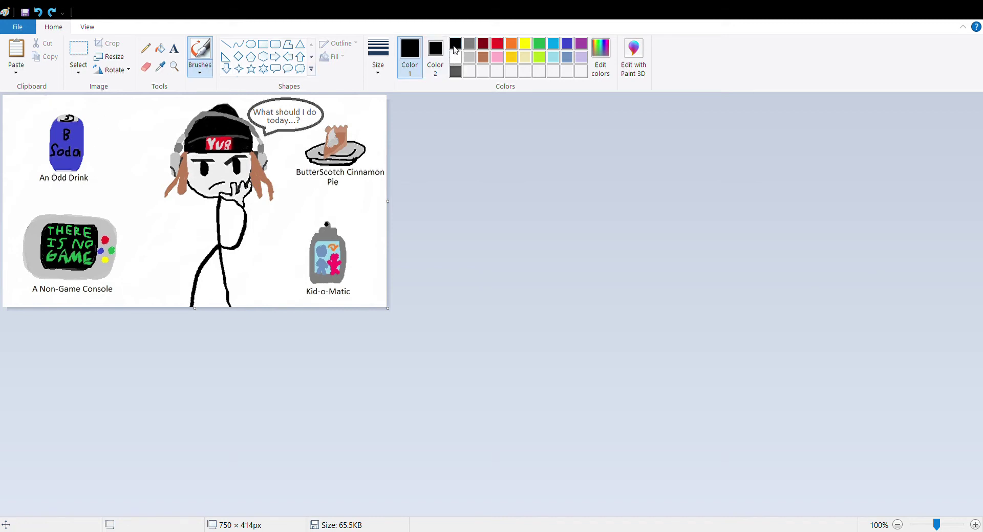
{"action": "left_click", "coordinate": [201, 73]}
{"action": "left_click", "coordinate": [199, 88]}
{"action": "left_click", "coordinate": [469, 43]}
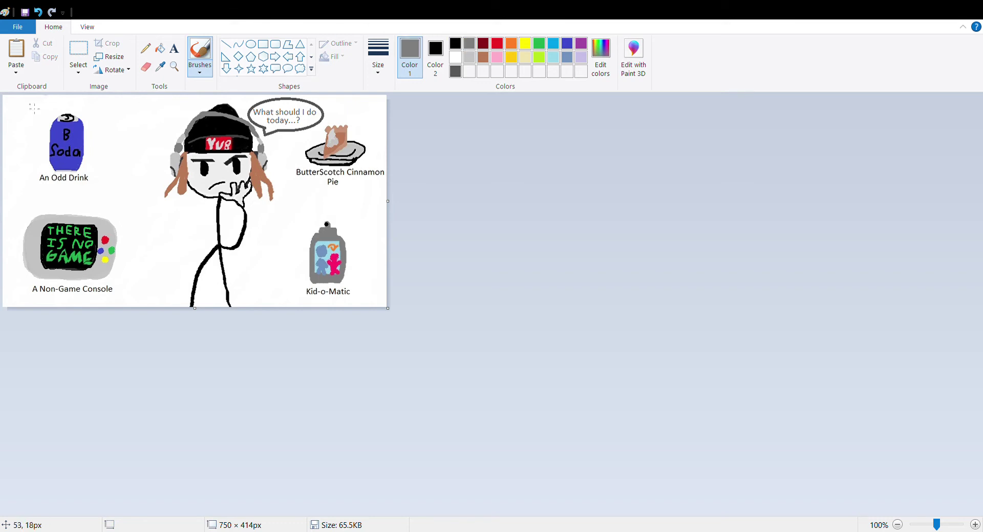
{"action": "left_click", "coordinate": [469, 57]}
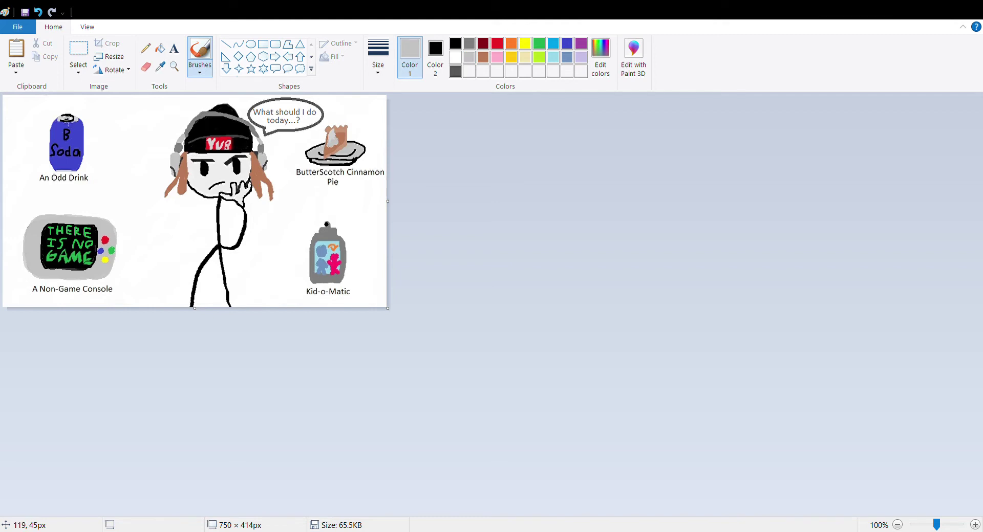
{"action": "left_click", "coordinate": [38, 11]}
Step: Define a custom light gray and paint the inside of the soda can's lid with it
{"action": "left_click_drag", "start_coordinate": [634, 209], "coordinate": [634, 203]}
{"action": "left_click", "coordinate": [374, 361]}
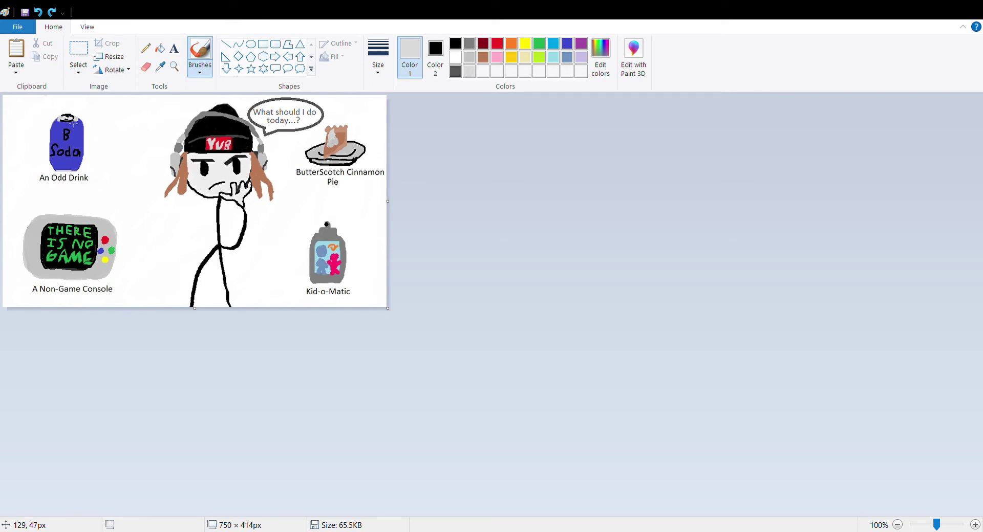
{"action": "left_click_drag", "start_coordinate": [65, 119], "coordinate": [73, 123]}
Step: Try several times to draw a black pull tab inside the soda can's lid, undoing each attempt
{"action": "left_click", "coordinate": [454, 43]}
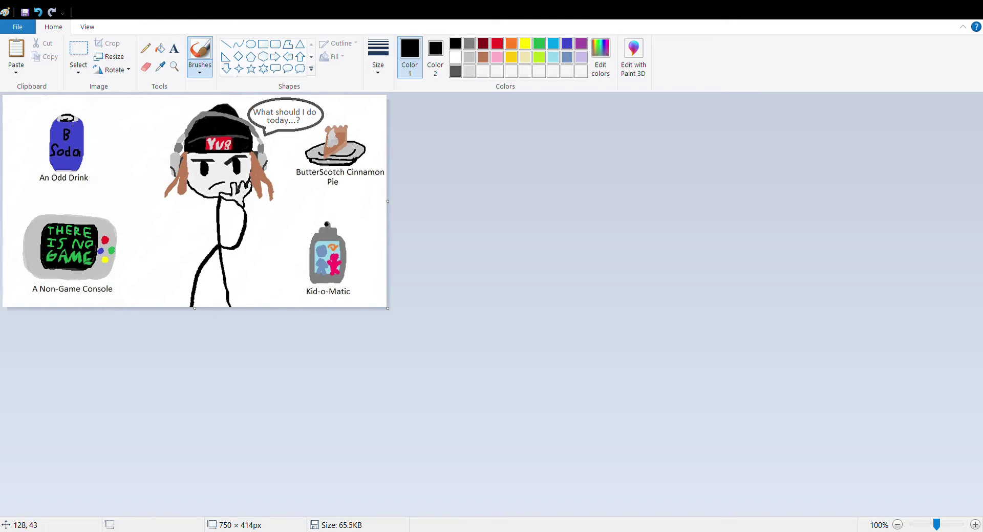
{"action": "left_click", "coordinate": [38, 12]}
{"action": "left_click", "coordinate": [38, 12]}
{"action": "left_click", "coordinate": [38, 12]}
{"action": "left_click_drag", "start_coordinate": [62, 118], "coordinate": [62, 118]}
{"action": "left_click", "coordinate": [38, 12]}
{"action": "left_click", "coordinate": [35, 18]}
{"action": "left_click_drag", "start_coordinate": [67, 118], "coordinate": [68, 117]}
{"action": "key", "text": "ctrl+z"}
{"action": "left_click", "coordinate": [38, 12]}
{"action": "left_click_drag", "start_coordinate": [67, 120], "coordinate": [69, 117]}
{"action": "left_click", "coordinate": [39, 13]}
{"action": "left_click", "coordinate": [39, 13]}
{"action": "left_click_drag", "start_coordinate": [71, 117], "coordinate": [70, 119]}
{"action": "left_click", "coordinate": [37, 13]}
{"action": "left_click", "coordinate": [37, 13]}
{"action": "left_click_drag", "start_coordinate": [66, 118], "coordinate": [67, 119]}
{"action": "left_click", "coordinate": [39, 12]}
{"action": "left_click_drag", "start_coordinate": [78, 109], "coordinate": [67, 123]}
{"action": "left_click", "coordinate": [39, 12]}
Step: Dot a cluster of small turquoise bubbles above the soda can's lid using a different brush style
{"action": "left_click", "coordinate": [566, 44]}
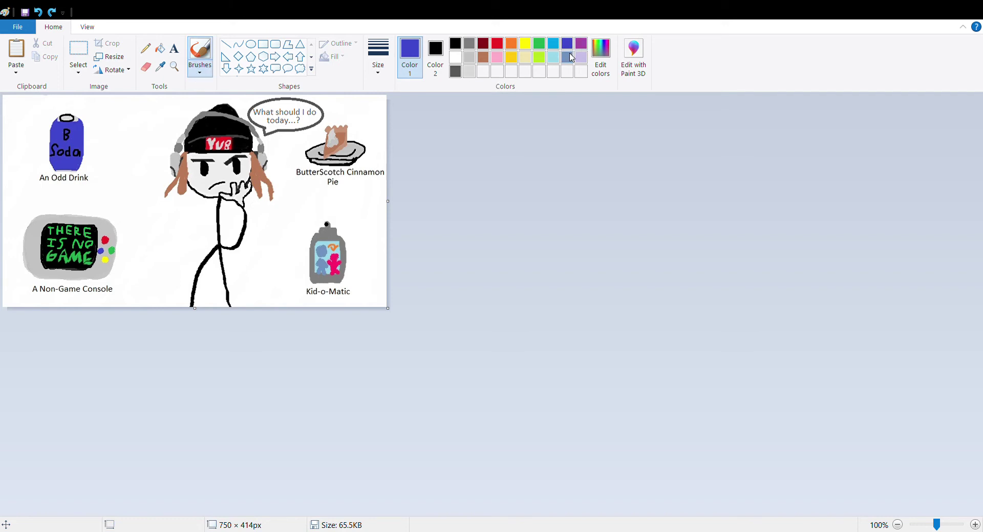
{"action": "left_click", "coordinate": [568, 55]}
{"action": "left_click", "coordinate": [553, 56]}
{"action": "left_click", "coordinate": [550, 42]}
{"action": "left_click", "coordinate": [200, 72]}
{"action": "left_click", "coordinate": [263, 97]}
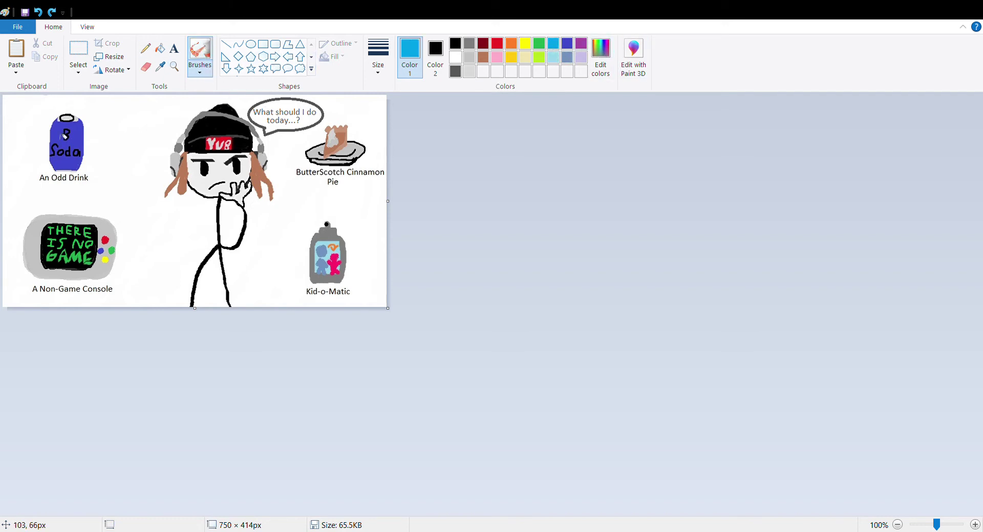
{"action": "left_click", "coordinate": [70, 114]}
{"action": "left_click", "coordinate": [63, 106]}
{"action": "left_click", "coordinate": [74, 104]}
{"action": "left_click", "coordinate": [65, 113]}
{"action": "left_click", "coordinate": [70, 108]}
{"action": "left_click", "coordinate": [65, 98]}
{"action": "left_click", "coordinate": [70, 103]}
{"action": "left_click", "coordinate": [74, 98]}
{"action": "left_click", "coordinate": [58, 98]}
Step: Define a custom dark gray and paint the opening in the soda can's lid with it
{"action": "left_click", "coordinate": [469, 43]}
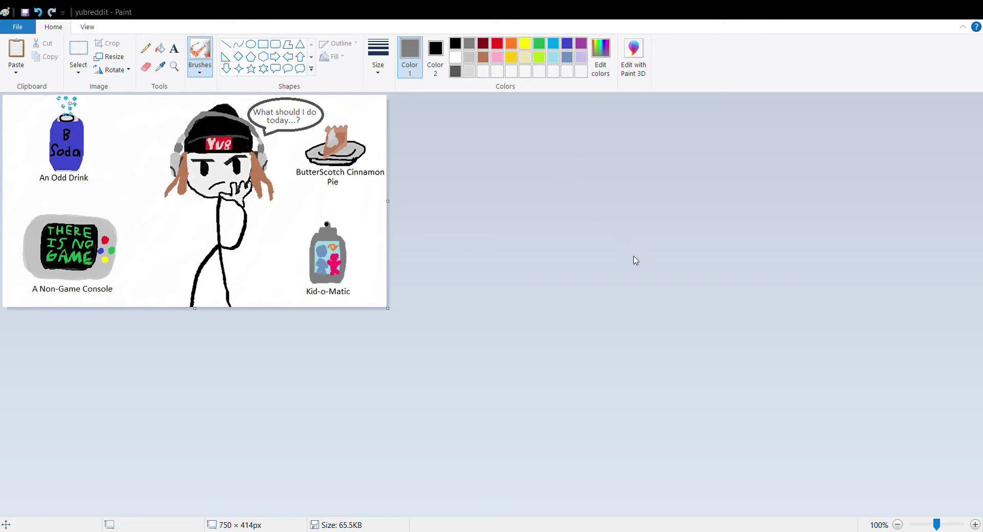
{"action": "left_click_drag", "start_coordinate": [634, 256], "coordinate": [633, 270]}
{"action": "left_click", "coordinate": [356, 357]}
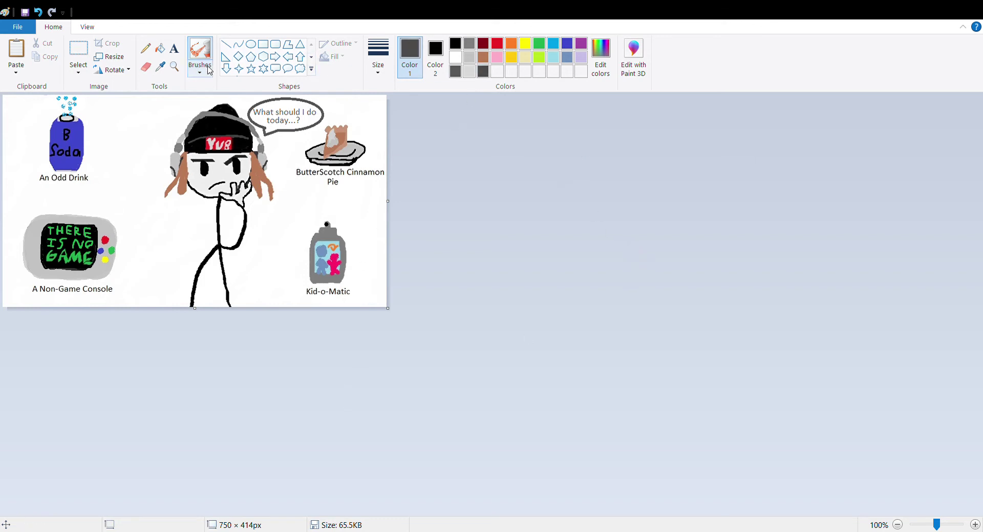
{"action": "left_click", "coordinate": [208, 70]}
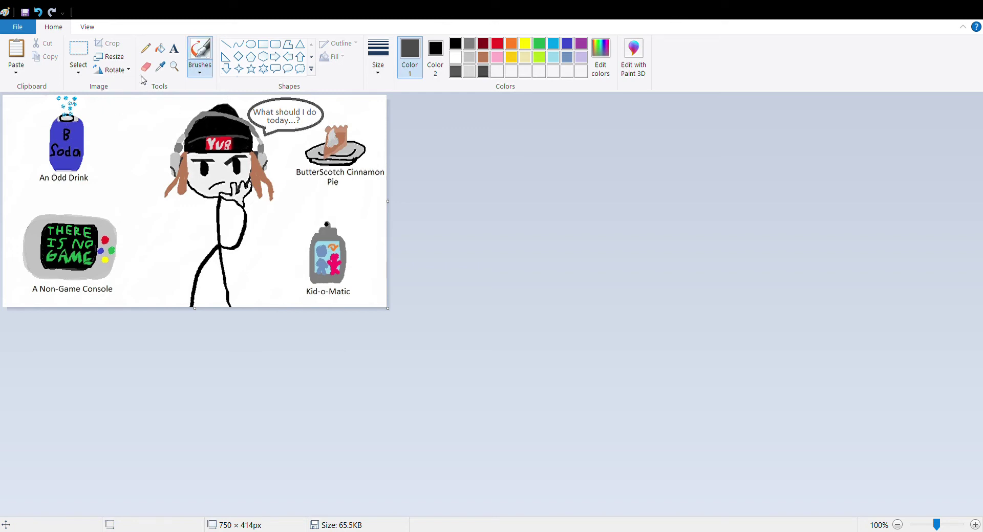
{"action": "left_click", "coordinate": [201, 69]}
{"action": "left_click", "coordinate": [200, 86]}
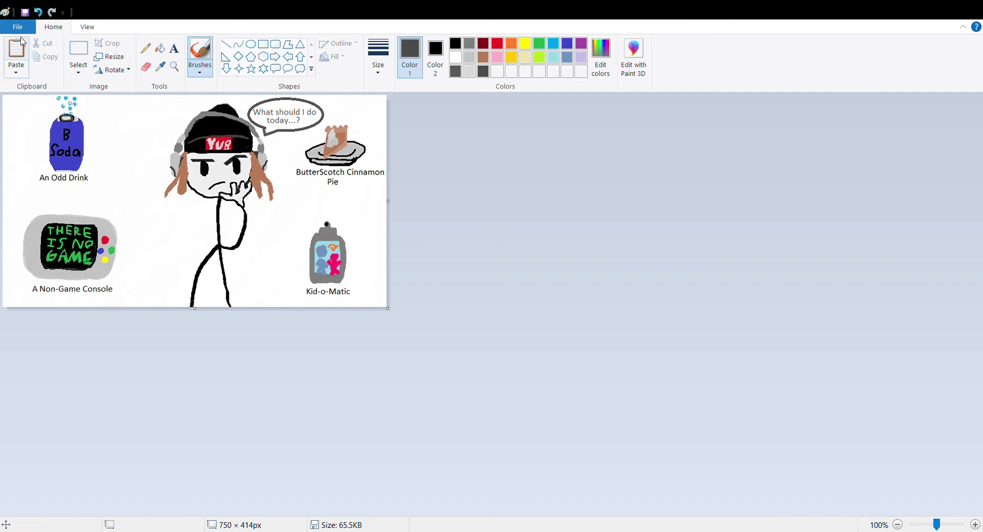
{"action": "left_click", "coordinate": [201, 68]}
{"action": "left_click", "coordinate": [249, 93]}
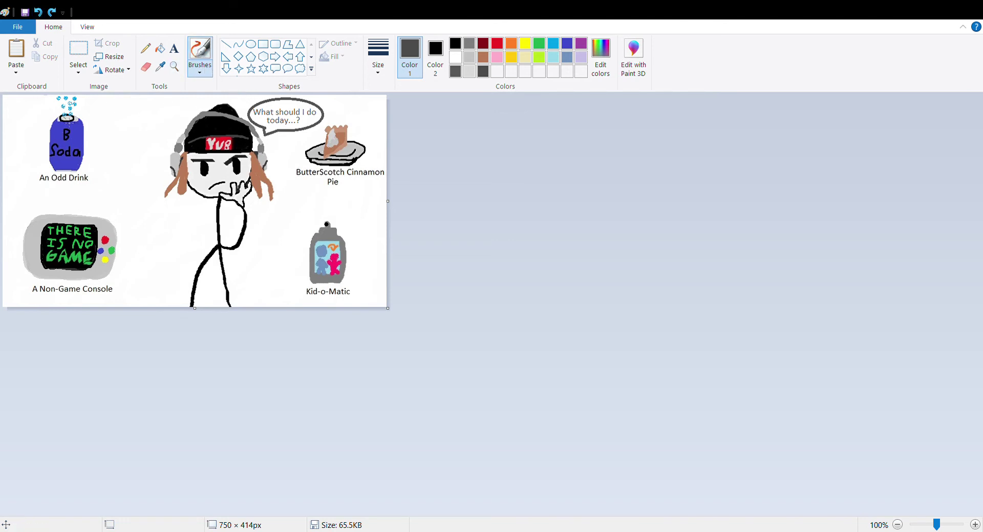
{"action": "left_click_drag", "start_coordinate": [62, 119], "coordinate": [71, 117]}
Step: Add turquoise bubbles in the soda can's dark opening and save the image
{"action": "left_click", "coordinate": [201, 72]}
{"action": "left_click", "coordinate": [204, 90]}
{"action": "left_click", "coordinate": [558, 62]}
{"action": "left_click", "coordinate": [554, 45]}
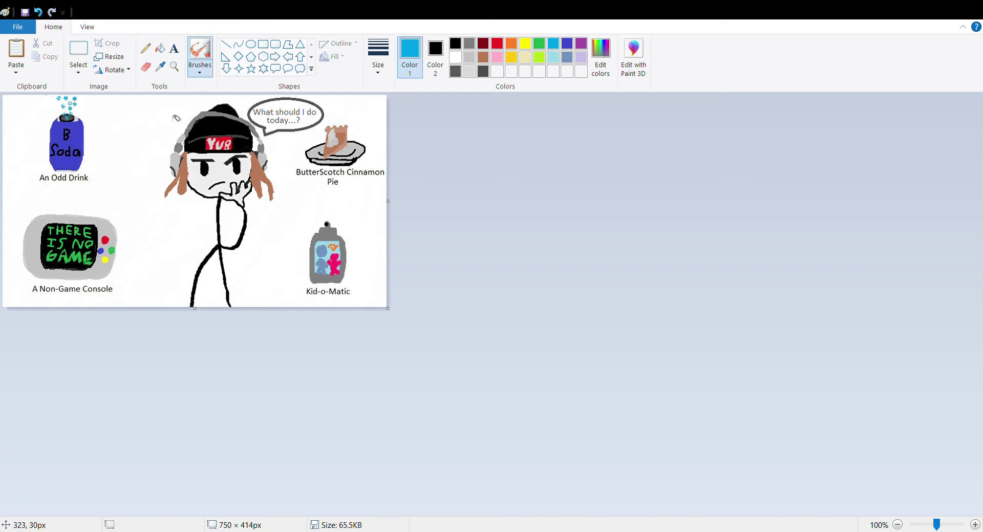
{"action": "left_click", "coordinate": [25, 12]}
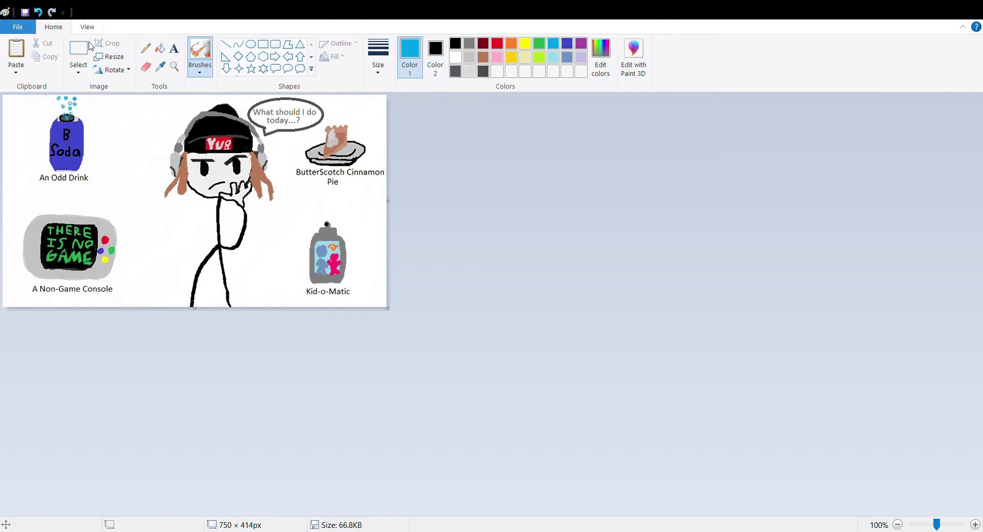
Step: Widen the canvas to 1025 px and paint the lower middle of the new black section white
{"action": "left_click_drag", "start_coordinate": [397, 202], "coordinate": [534, 206]}
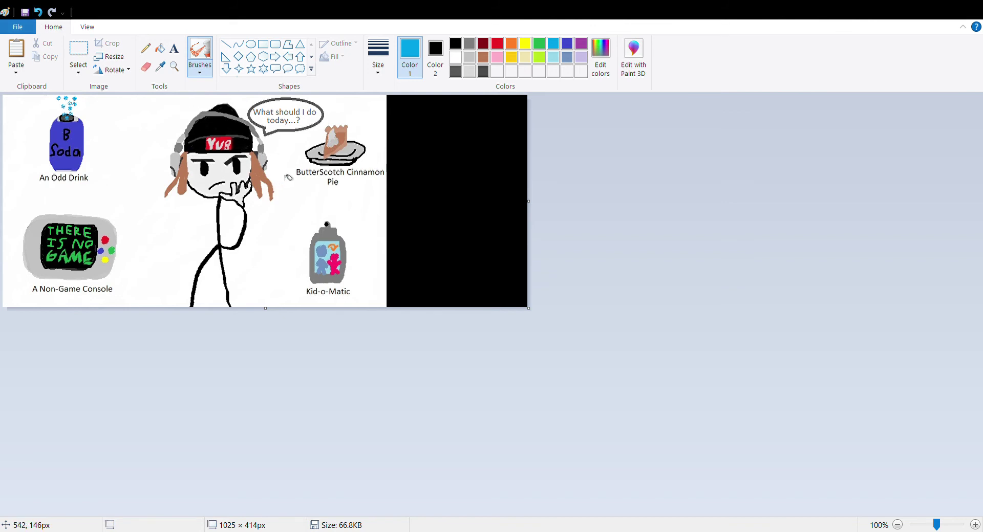
{"action": "left_click", "coordinate": [455, 43]}
{"action": "left_click", "coordinate": [455, 57]}
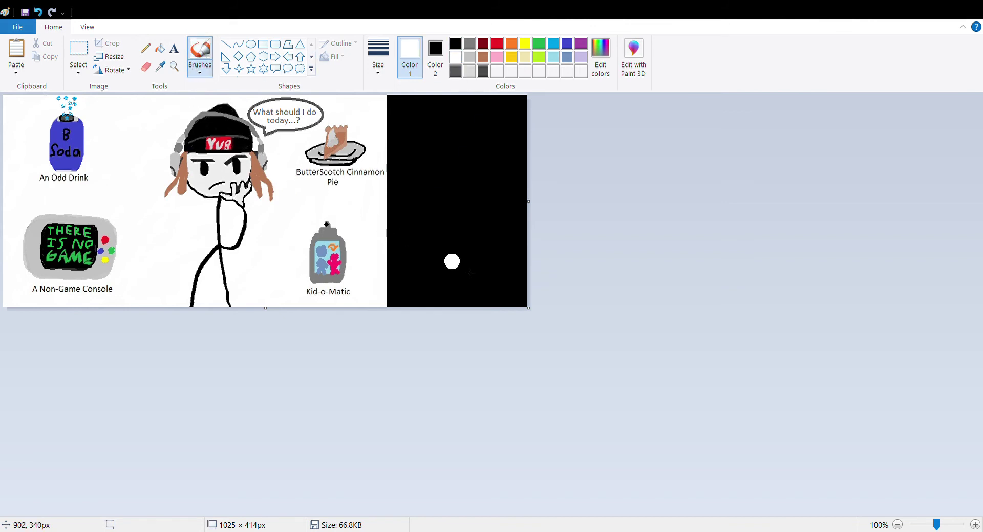
{"action": "mouse_move", "coordinate": [461, 271]}
{"action": "left_mouse_down"}
{"action": "mouse_move", "coordinate": [500, 181]}
{"action": "mouse_move", "coordinate": [475, 177]}
{"action": "mouse_move", "coordinate": [469, 296]}
{"action": "mouse_move", "coordinate": [490, 206]}
{"action": "mouse_move", "coordinate": [482, 148]}
{"action": "mouse_move", "coordinate": [457, 294]}
{"action": "mouse_move", "coordinate": [466, 211]}
{"action": "mouse_move", "coordinate": [434, 217]}
{"action": "mouse_move", "coordinate": [418, 252]}
{"action": "mouse_move", "coordinate": [397, 265]}
{"action": "mouse_move", "coordinate": [394, 110]}
{"action": "mouse_move", "coordinate": [413, 101]}
{"action": "mouse_move", "coordinate": [409, 178]}
{"action": "mouse_move", "coordinate": [459, 165]}
{"action": "mouse_move", "coordinate": [435, 125]}
{"action": "mouse_move", "coordinate": [429, 195]}
{"action": "mouse_move", "coordinate": [471, 227]}
{"action": "mouse_move", "coordinate": [493, 188]}
{"action": "mouse_move", "coordinate": [476, 186]}
{"action": "mouse_move", "coordinate": [496, 113]}
{"action": "mouse_move", "coordinate": [495, 201]}
{"action": "mouse_move", "coordinate": [527, 262]}
{"action": "mouse_move", "coordinate": [541, 142]}
{"action": "mouse_move", "coordinate": [496, 276]}
{"action": "mouse_move", "coordinate": [500, 236]}
{"action": "mouse_move", "coordinate": [510, 233]}
{"action": "mouse_move", "coordinate": [512, 332]}
{"action": "mouse_move", "coordinate": [504, 316]}
{"action": "mouse_move", "coordinate": [519, 266]}
{"action": "left_mouse_up"}
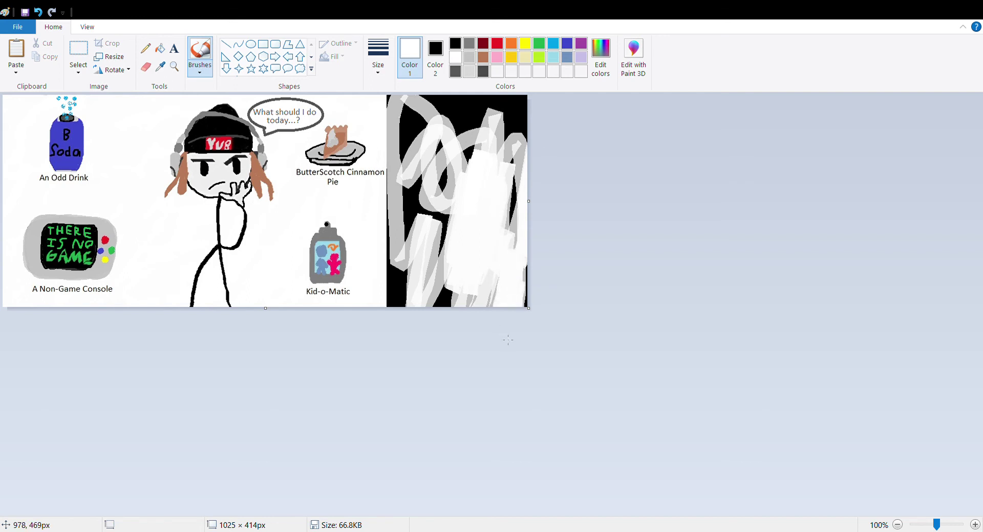
{"action": "mouse_move", "coordinate": [507, 340]}
{"action": "left_mouse_down"}
{"action": "mouse_move", "coordinate": [489, 289]}
{"action": "mouse_move", "coordinate": [472, 302]}
{"action": "mouse_move", "coordinate": [455, 297]}
{"action": "mouse_move", "coordinate": [462, 266]}
{"action": "left_mouse_up"}
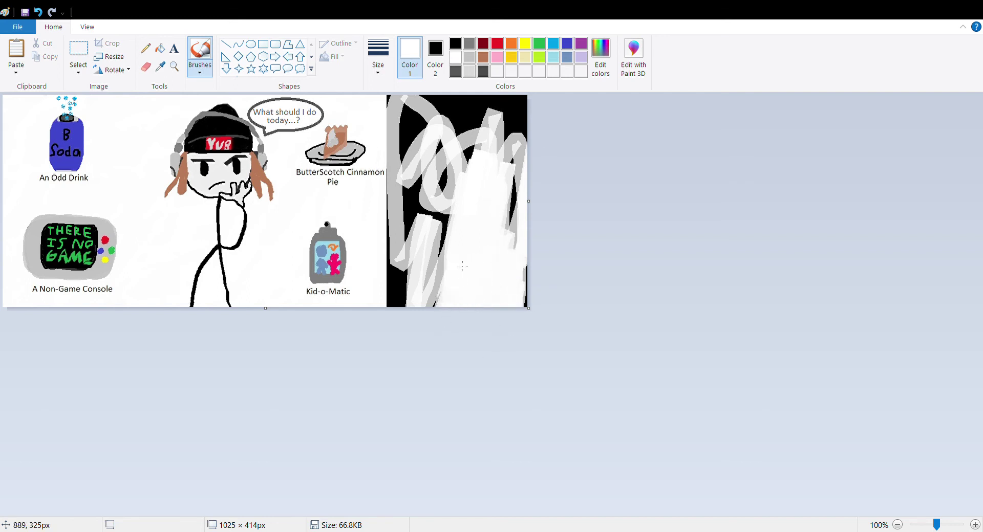
{"action": "mouse_move", "coordinate": [440, 312]}
{"action": "left_mouse_down"}
{"action": "mouse_move", "coordinate": [440, 232]}
{"action": "mouse_move", "coordinate": [453, 285]}
{"action": "left_mouse_up"}
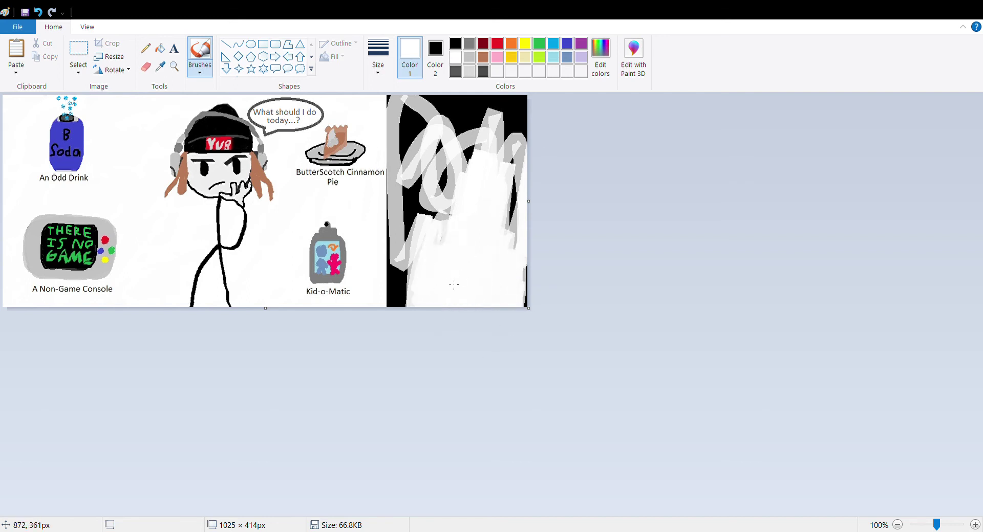
{"action": "mouse_move", "coordinate": [442, 252]}
{"action": "left_mouse_down"}
{"action": "mouse_move", "coordinate": [472, 179]}
{"action": "mouse_move", "coordinate": [442, 221]}
{"action": "mouse_move", "coordinate": [455, 158]}
{"action": "mouse_move", "coordinate": [430, 206]}
{"action": "mouse_move", "coordinate": [436, 185]}
{"action": "left_mouse_up"}
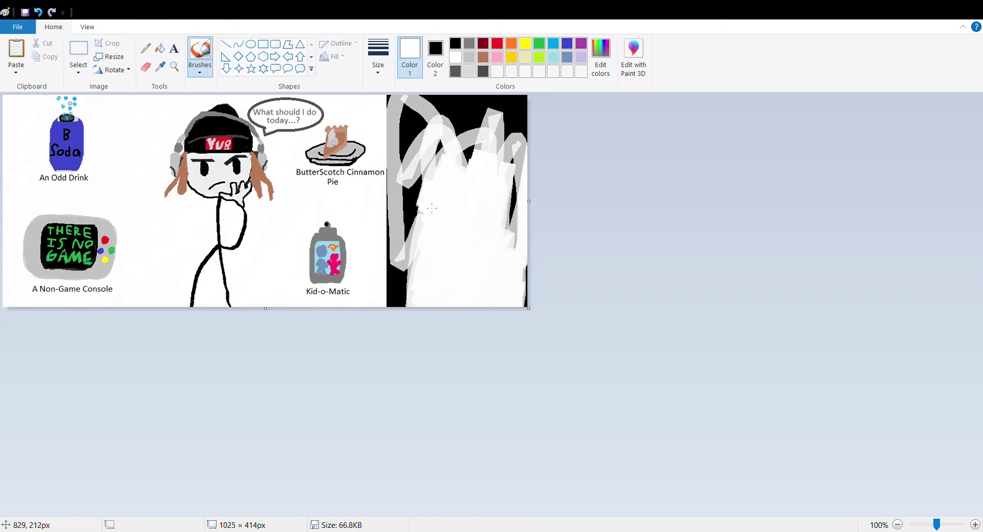
{"action": "left_click", "coordinate": [455, 43]}
{"action": "left_click", "coordinate": [469, 57]}
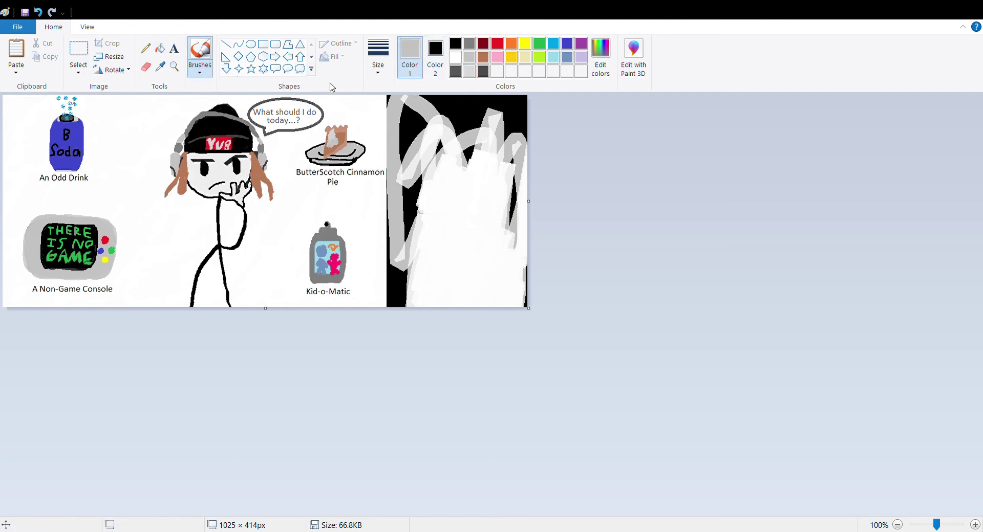
{"action": "left_click", "coordinate": [468, 74]}
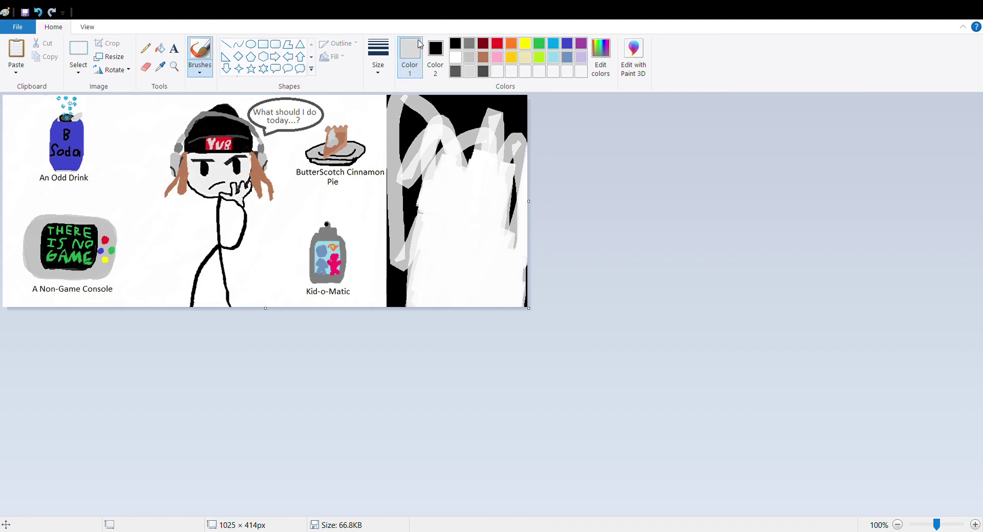
{"action": "left_click", "coordinate": [455, 43]}
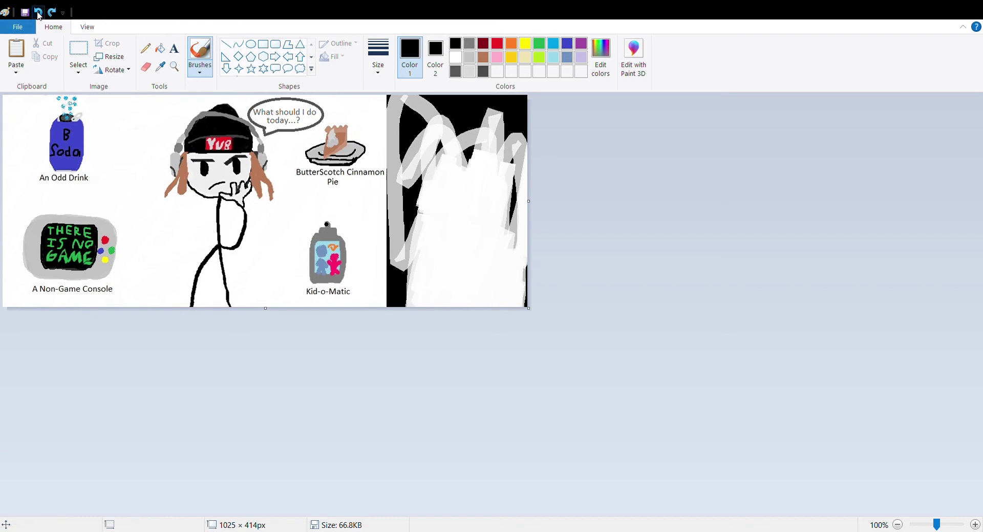
{"action": "left_click", "coordinate": [469, 70]}
{"action": "left_click", "coordinate": [458, 59]}
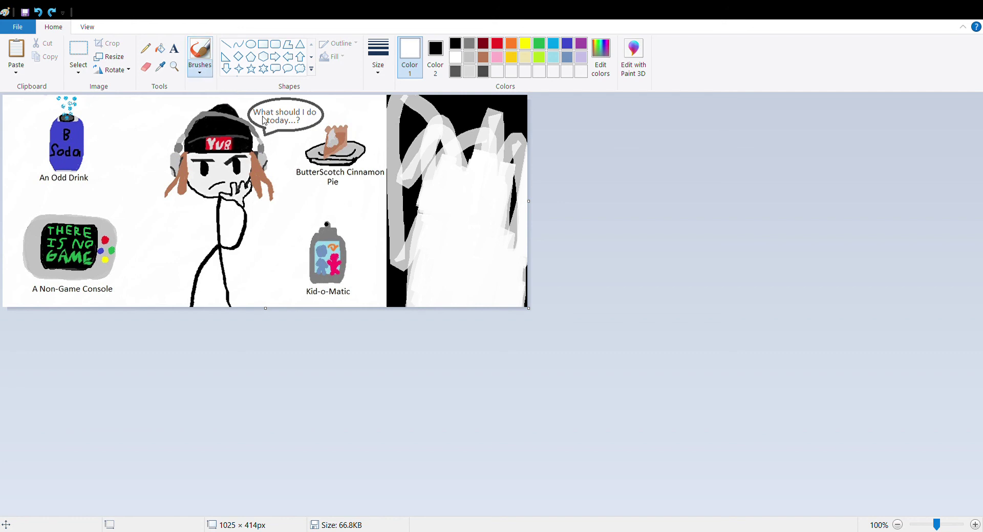
Step: Try painting white along the seam beside the pie caption, undoing the strokes that cover its letters
{"action": "mouse_move", "coordinate": [395, 293]}
{"action": "left_mouse_down"}
{"action": "mouse_move", "coordinate": [405, 243]}
{"action": "mouse_move", "coordinate": [393, 160]}
{"action": "mouse_move", "coordinate": [389, 188]}
{"action": "left_mouse_up"}
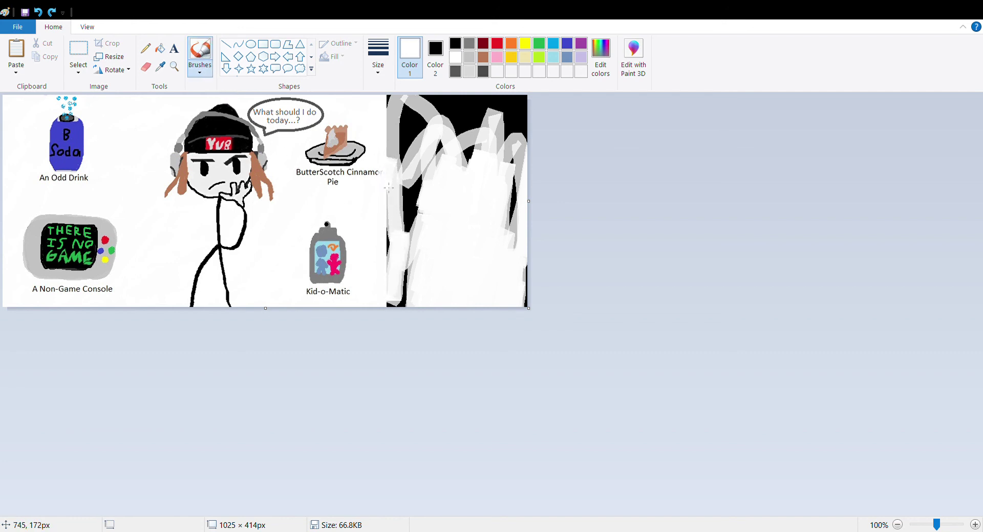
{"action": "left_click", "coordinate": [38, 12]}
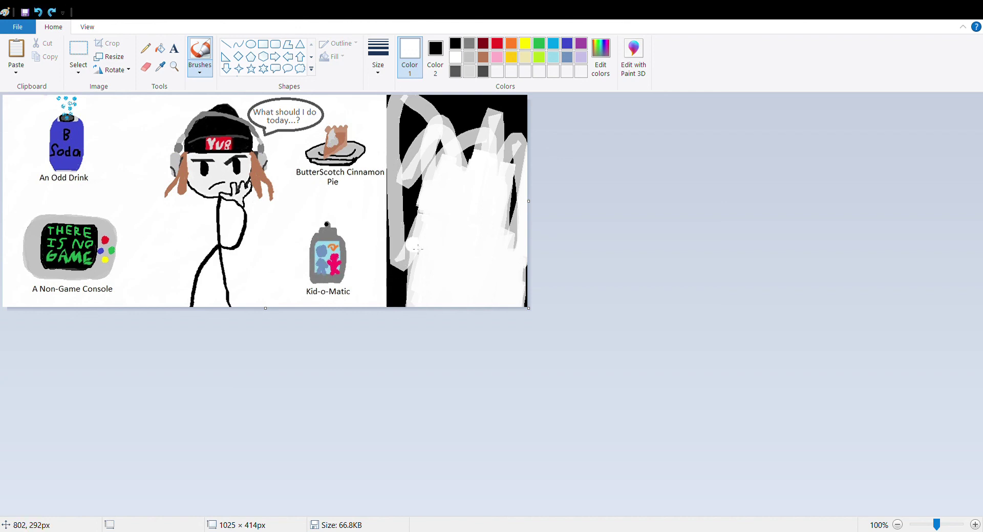
{"action": "mouse_move", "coordinate": [391, 194]}
{"action": "left_mouse_down"}
{"action": "mouse_move", "coordinate": [392, 163]}
{"action": "mouse_move", "coordinate": [389, 173]}
{"action": "left_mouse_up"}
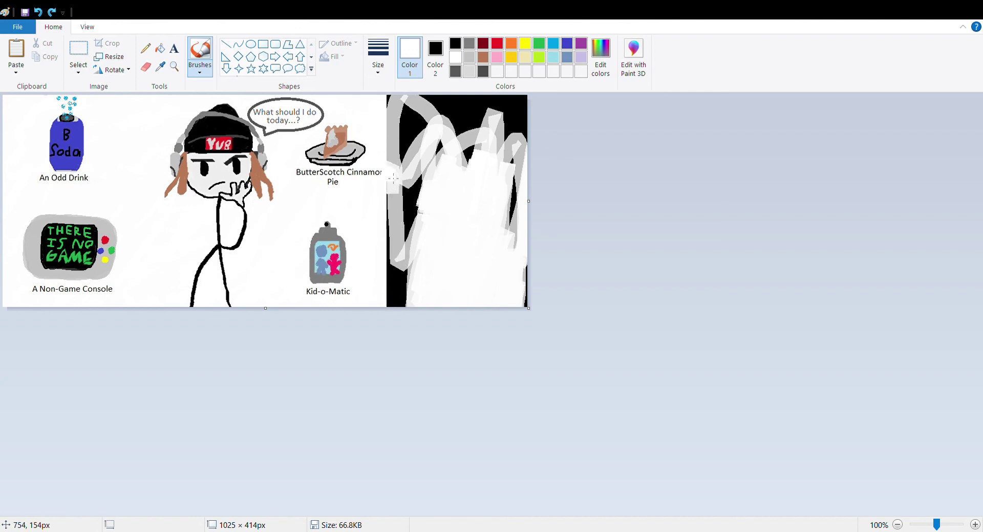
{"action": "left_click_drag", "start_coordinate": [310, 173], "coordinate": [317, 178]}
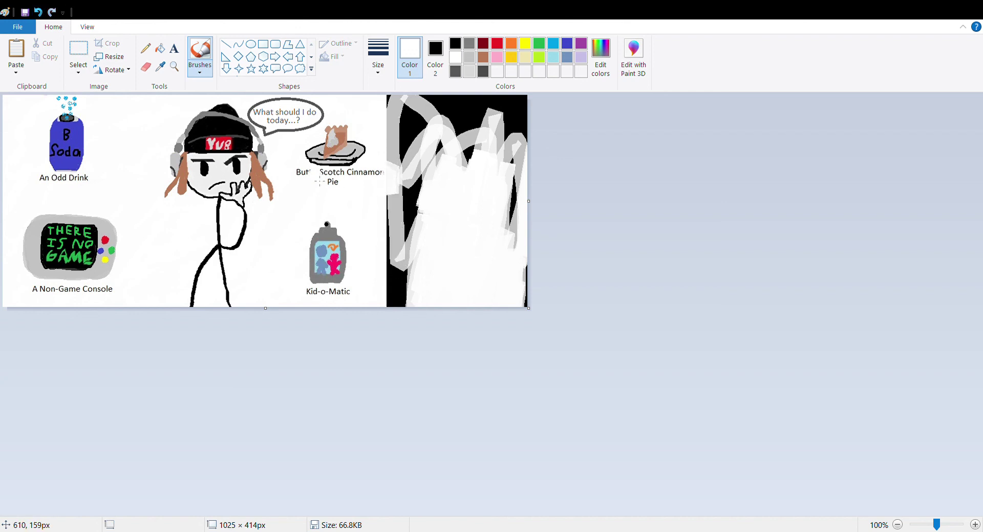
{"action": "left_click", "coordinate": [38, 13]}
Step: Paint white over the seam beside the pie caption and most of the remaining black area, and save the image
{"action": "mouse_move", "coordinate": [406, 214]}
{"action": "left_mouse_down"}
{"action": "mouse_move", "coordinate": [397, 146]}
{"action": "mouse_move", "coordinate": [395, 226]}
{"action": "left_mouse_up"}
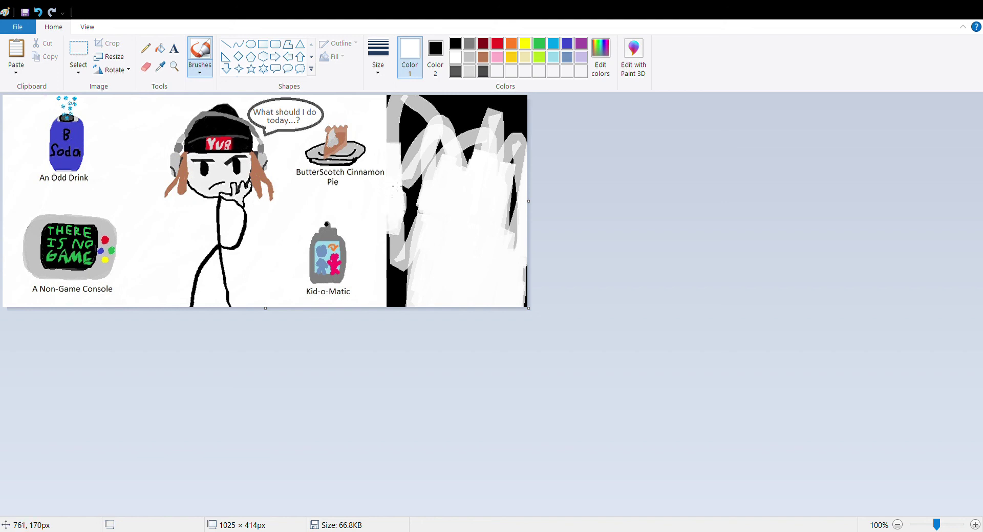
{"action": "mouse_move", "coordinate": [398, 166]}
{"action": "left_mouse_down"}
{"action": "mouse_move", "coordinate": [412, 208]}
{"action": "mouse_move", "coordinate": [416, 197]}
{"action": "mouse_move", "coordinate": [415, 254]}
{"action": "mouse_move", "coordinate": [425, 200]}
{"action": "mouse_move", "coordinate": [396, 290]}
{"action": "mouse_move", "coordinate": [403, 253]}
{"action": "mouse_move", "coordinate": [394, 236]}
{"action": "mouse_move", "coordinate": [387, 318]}
{"action": "mouse_move", "coordinate": [401, 216]}
{"action": "mouse_move", "coordinate": [397, 317]}
{"action": "mouse_move", "coordinate": [415, 284]}
{"action": "left_mouse_up"}
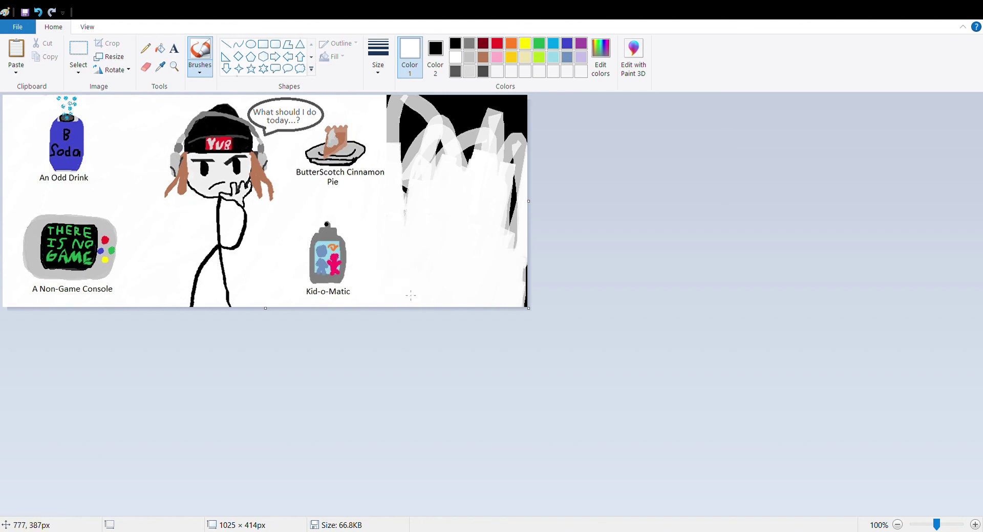
{"action": "mouse_move", "coordinate": [425, 219]}
{"action": "left_mouse_down"}
{"action": "mouse_move", "coordinate": [410, 190]}
{"action": "mouse_move", "coordinate": [386, 211]}
{"action": "mouse_move", "coordinate": [418, 187]}
{"action": "left_mouse_up"}
{"action": "mouse_move", "coordinate": [396, 165]}
{"action": "left_mouse_down"}
{"action": "mouse_move", "coordinate": [403, 123]}
{"action": "mouse_move", "coordinate": [395, 143]}
{"action": "mouse_move", "coordinate": [431, 123]}
{"action": "mouse_move", "coordinate": [387, 113]}
{"action": "mouse_move", "coordinate": [419, 100]}
{"action": "mouse_move", "coordinate": [404, 134]}
{"action": "mouse_move", "coordinate": [440, 132]}
{"action": "mouse_move", "coordinate": [424, 121]}
{"action": "mouse_move", "coordinate": [432, 103]}
{"action": "mouse_move", "coordinate": [373, 121]}
{"action": "mouse_move", "coordinate": [417, 106]}
{"action": "mouse_move", "coordinate": [378, 101]}
{"action": "mouse_move", "coordinate": [496, 99]}
{"action": "mouse_move", "coordinate": [437, 110]}
{"action": "mouse_move", "coordinate": [442, 127]}
{"action": "mouse_move", "coordinate": [513, 143]}
{"action": "mouse_move", "coordinate": [509, 166]}
{"action": "mouse_move", "coordinate": [527, 121]}
{"action": "mouse_move", "coordinate": [525, 280]}
{"action": "mouse_move", "coordinate": [522, 221]}
{"action": "left_mouse_up"}
{"action": "left_click", "coordinate": [24, 12]}
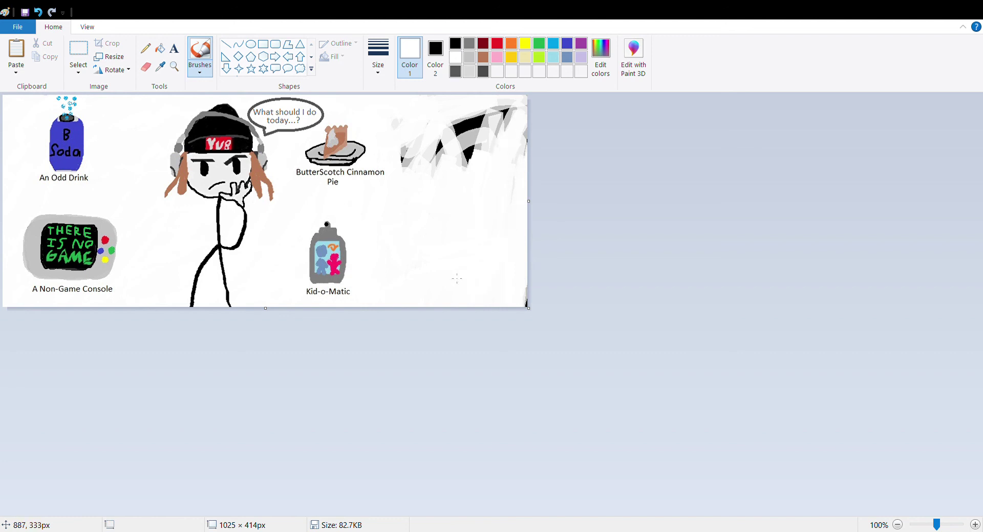
Step: Cover the last dark patches at the upper part and outer edge of the added canvas section with white
{"action": "mouse_move", "coordinate": [458, 278]}
{"action": "left_mouse_down"}
{"action": "mouse_move", "coordinate": [474, 159]}
{"action": "mouse_move", "coordinate": [466, 194]}
{"action": "mouse_move", "coordinate": [402, 123]}
{"action": "mouse_move", "coordinate": [402, 146]}
{"action": "mouse_move", "coordinate": [440, 177]}
{"action": "mouse_move", "coordinate": [426, 135]}
{"action": "mouse_move", "coordinate": [410, 173]}
{"action": "mouse_move", "coordinate": [407, 110]}
{"action": "mouse_move", "coordinate": [395, 131]}
{"action": "mouse_move", "coordinate": [425, 181]}
{"action": "mouse_move", "coordinate": [411, 150]}
{"action": "mouse_move", "coordinate": [417, 187]}
{"action": "mouse_move", "coordinate": [449, 171]}
{"action": "mouse_move", "coordinate": [487, 124]}
{"action": "mouse_move", "coordinate": [485, 143]}
{"action": "mouse_move", "coordinate": [499, 141]}
{"action": "mouse_move", "coordinate": [489, 250]}
{"action": "mouse_move", "coordinate": [486, 202]}
{"action": "mouse_move", "coordinate": [515, 99]}
{"action": "mouse_move", "coordinate": [482, 148]}
{"action": "mouse_move", "coordinate": [453, 138]}
{"action": "left_mouse_up"}
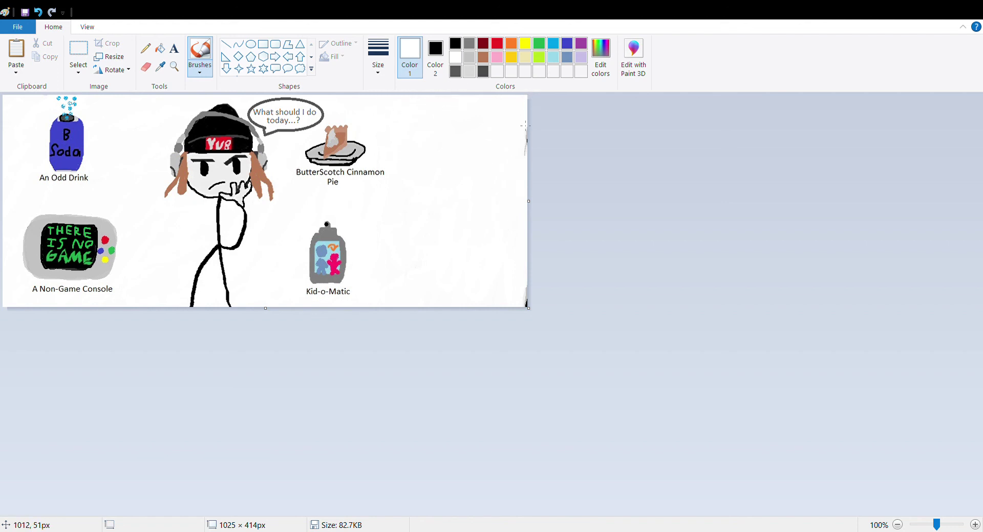
{"action": "mouse_move", "coordinate": [523, 125]}
{"action": "left_mouse_down"}
{"action": "mouse_move", "coordinate": [518, 162]}
{"action": "mouse_move", "coordinate": [533, 385]}
{"action": "left_mouse_up"}
{"action": "left_click", "coordinate": [460, 47]}
{"action": "left_click", "coordinate": [454, 60]}
Step: Set the brush color to black and begin drawing in the blank white section beside the pie
{"action": "left_click", "coordinate": [455, 43]}
{"action": "left_click", "coordinate": [443, 108]}
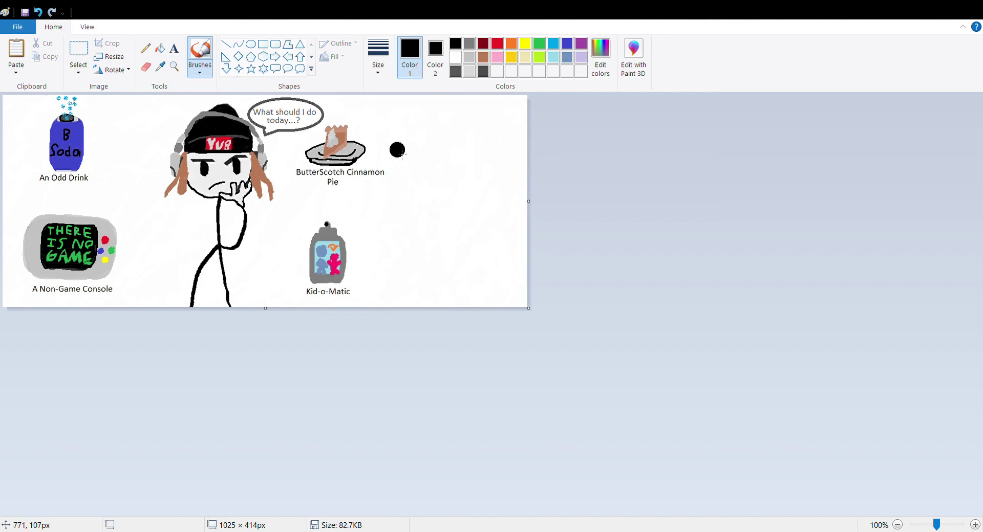
{"action": "left_click", "coordinate": [506, 162]}
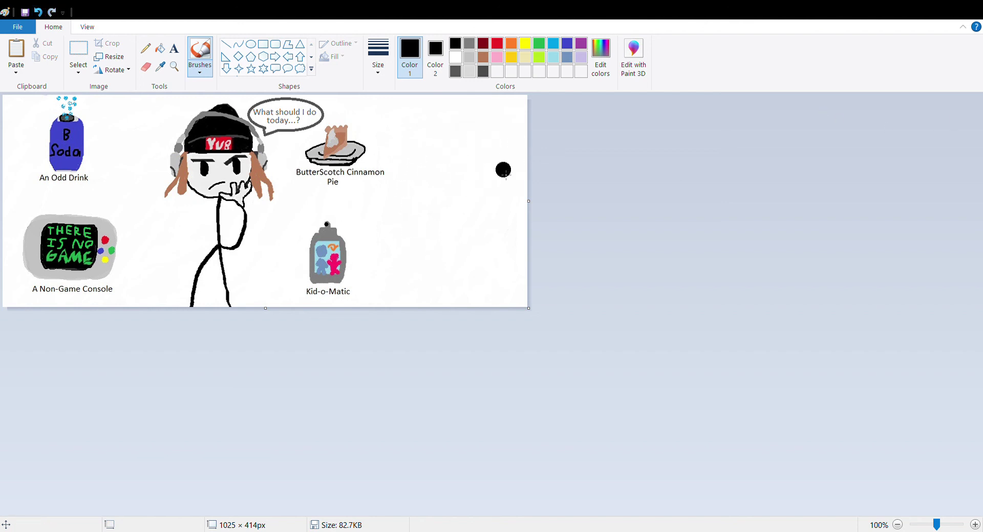